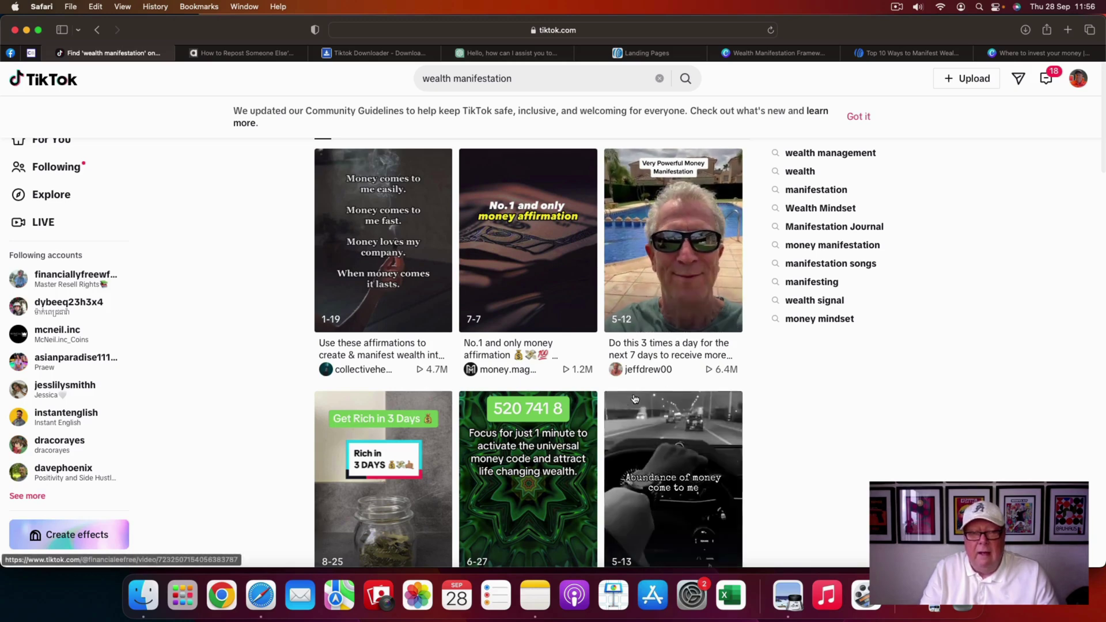
- Scroll through the TikTok wealth manifestation results, then switch to the Alphr article on reposting TikTok videos
{"action": "scroll", "coordinate": [513, 435], "scroll_direction": "down", "scroll_amount": 2}
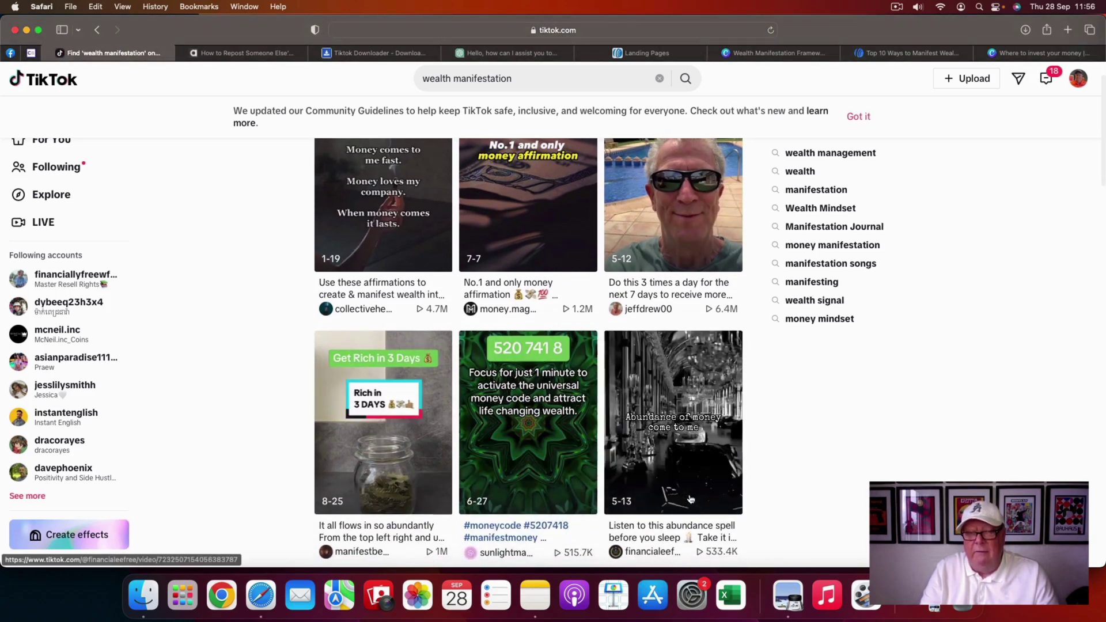
{"action": "scroll", "coordinate": [689, 498], "scroll_direction": "down", "scroll_amount": 8}
{"action": "scroll", "coordinate": [691, 498], "scroll_direction": "down", "scroll_amount": 8}
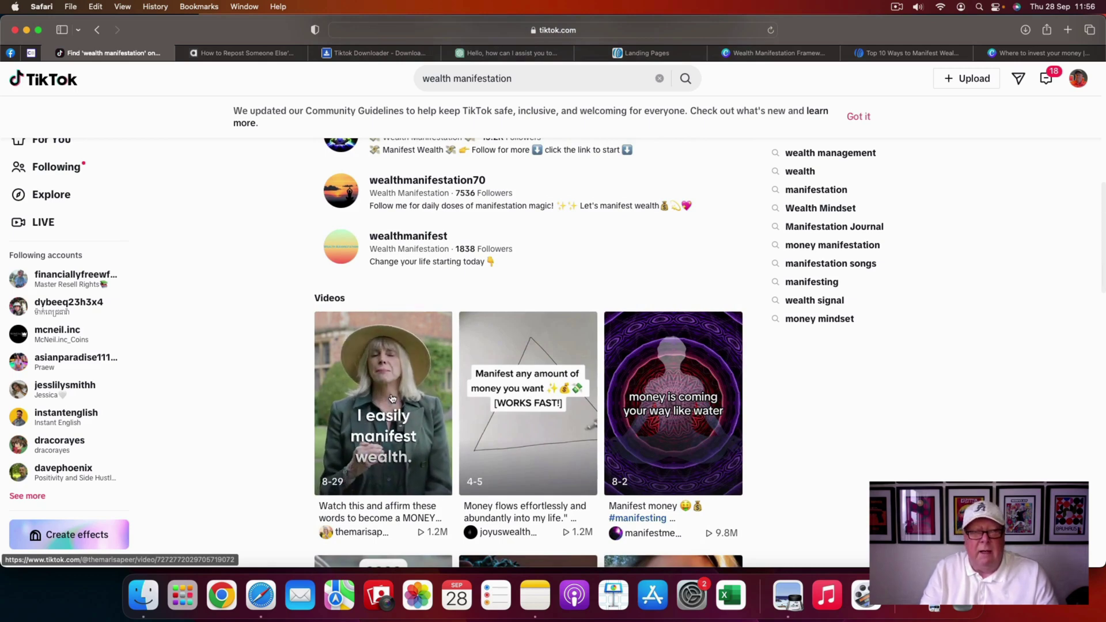
{"action": "scroll", "coordinate": [357, 443], "scroll_direction": "up", "scroll_amount": 5}
{"action": "scroll", "coordinate": [390, 397], "scroll_direction": "up", "scroll_amount": 10}
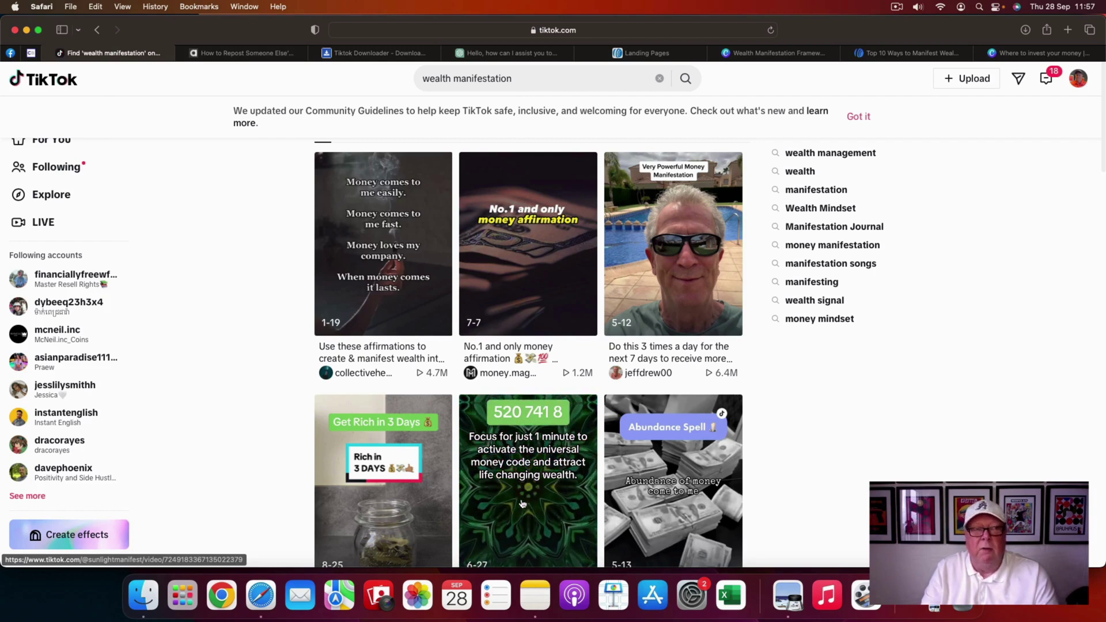
{"action": "left_click", "coordinate": [234, 56]}
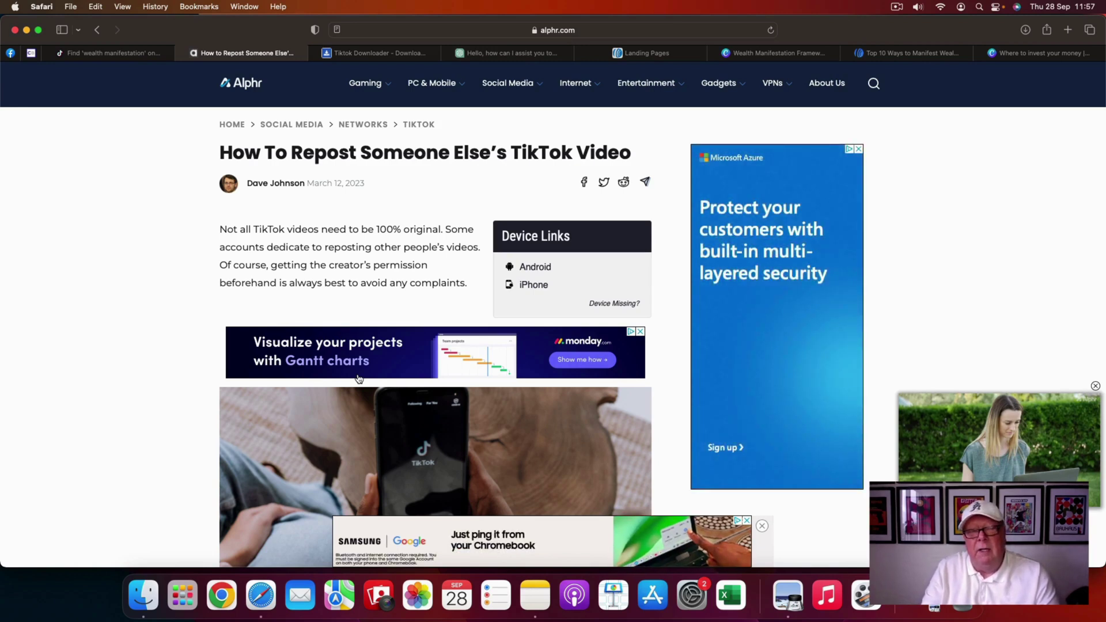
- Go back to the TikTok 'wealth manifestation' search results
{"action": "left_click", "coordinate": [131, 56]}
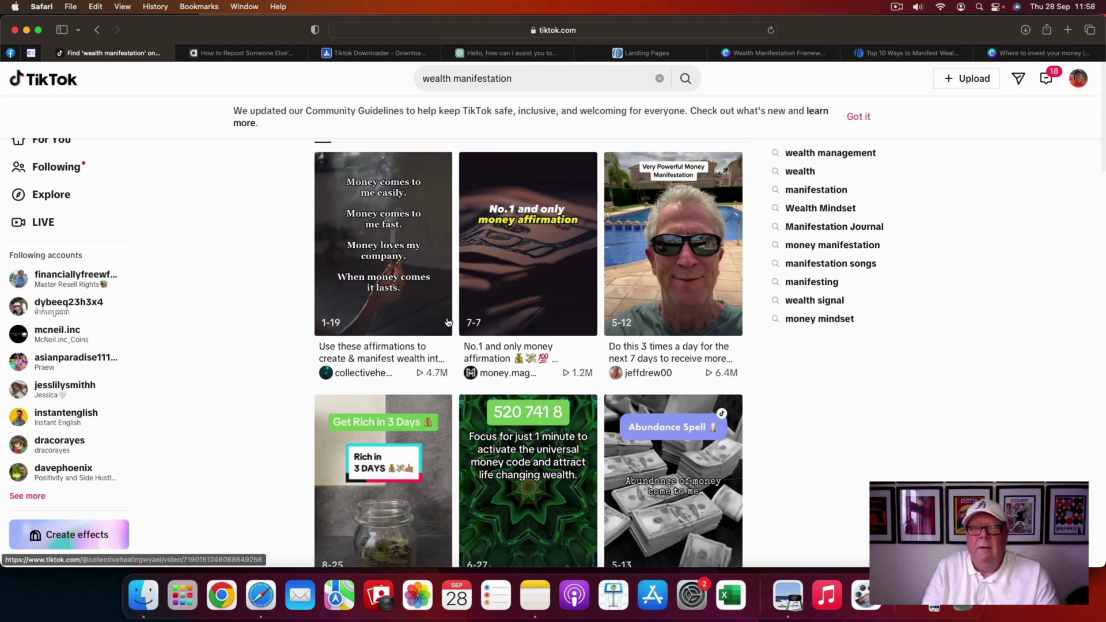
- Check SnapTik, scroll through the Alphr article's repost steps, then return to the SnapTik downloader
{"action": "left_click", "coordinate": [354, 53]}
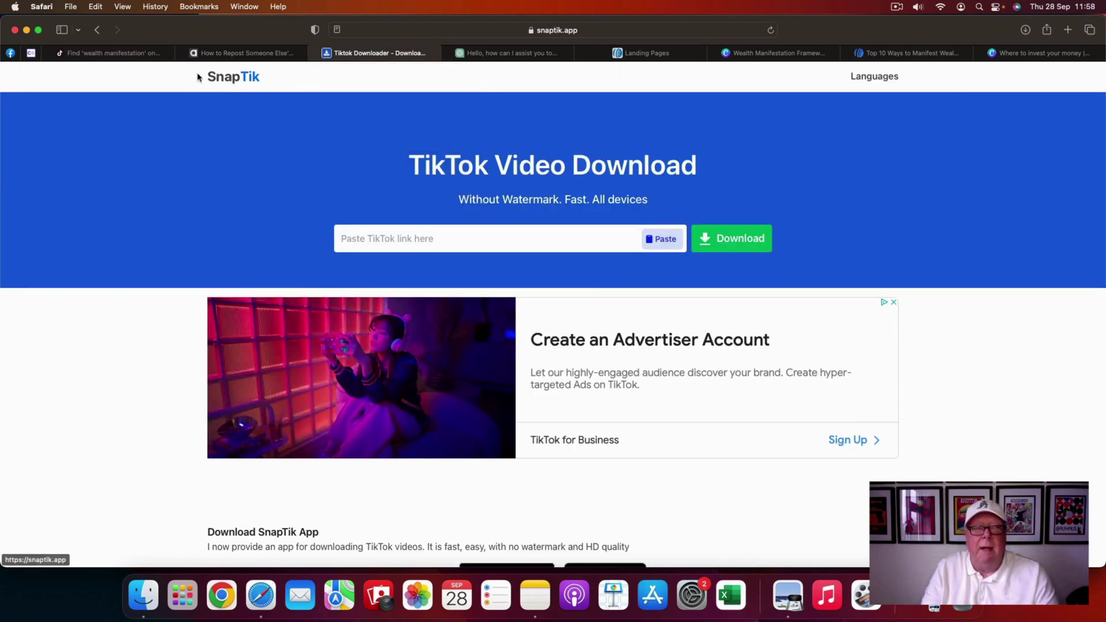
{"action": "left_click", "coordinate": [265, 55]}
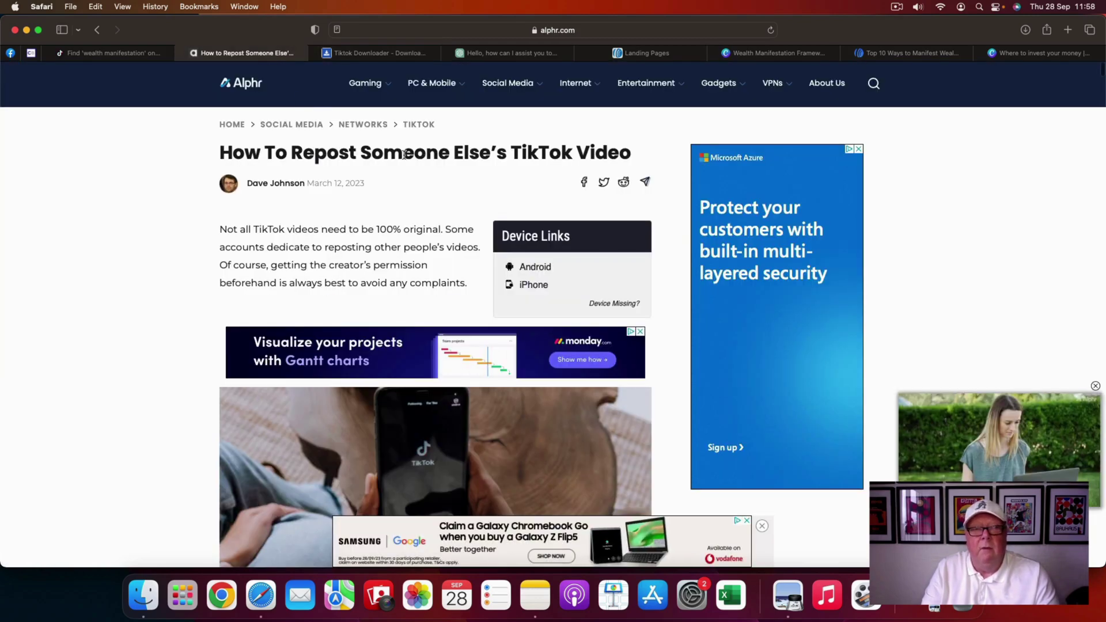
{"action": "scroll", "coordinate": [416, 253], "scroll_direction": "down", "scroll_amount": 3}
{"action": "scroll", "coordinate": [415, 253], "scroll_direction": "down", "scroll_amount": 10}
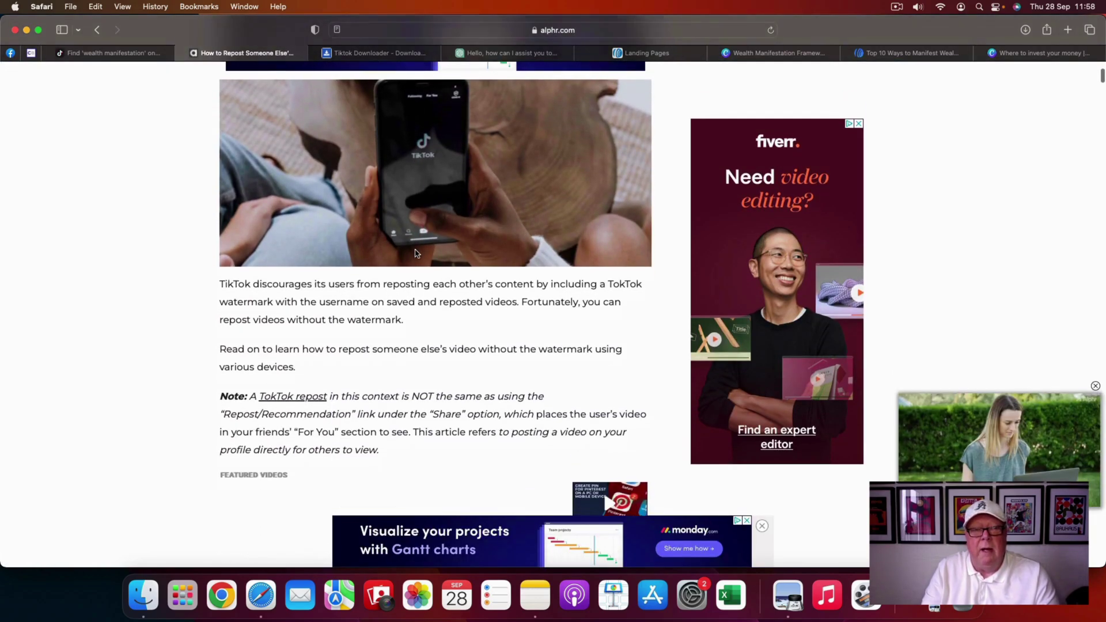
{"action": "scroll", "coordinate": [416, 253], "scroll_direction": "down", "scroll_amount": 15}
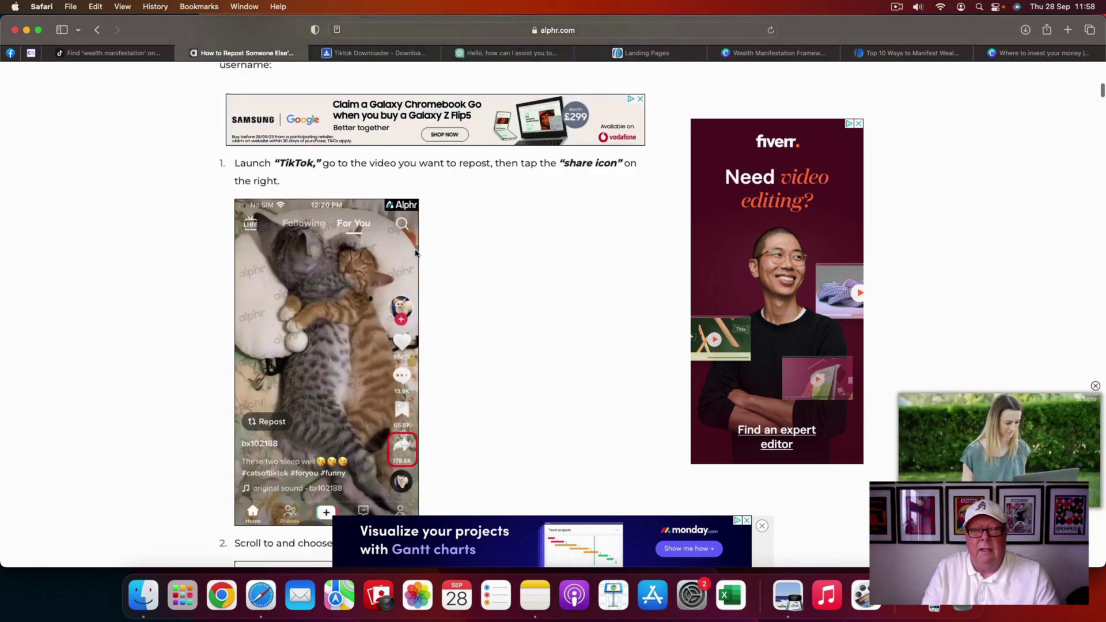
{"action": "scroll", "coordinate": [416, 253], "scroll_direction": "down", "scroll_amount": 10}
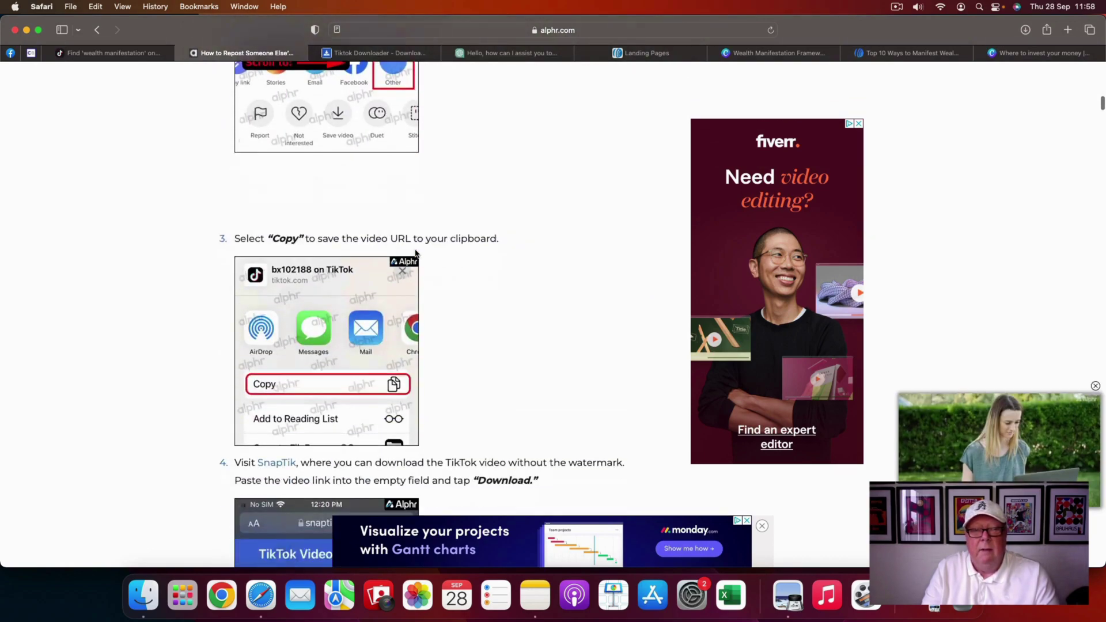
{"action": "scroll", "coordinate": [415, 253], "scroll_direction": "up", "scroll_amount": 20}
{"action": "scroll", "coordinate": [415, 253], "scroll_direction": "up", "scroll_amount": 15}
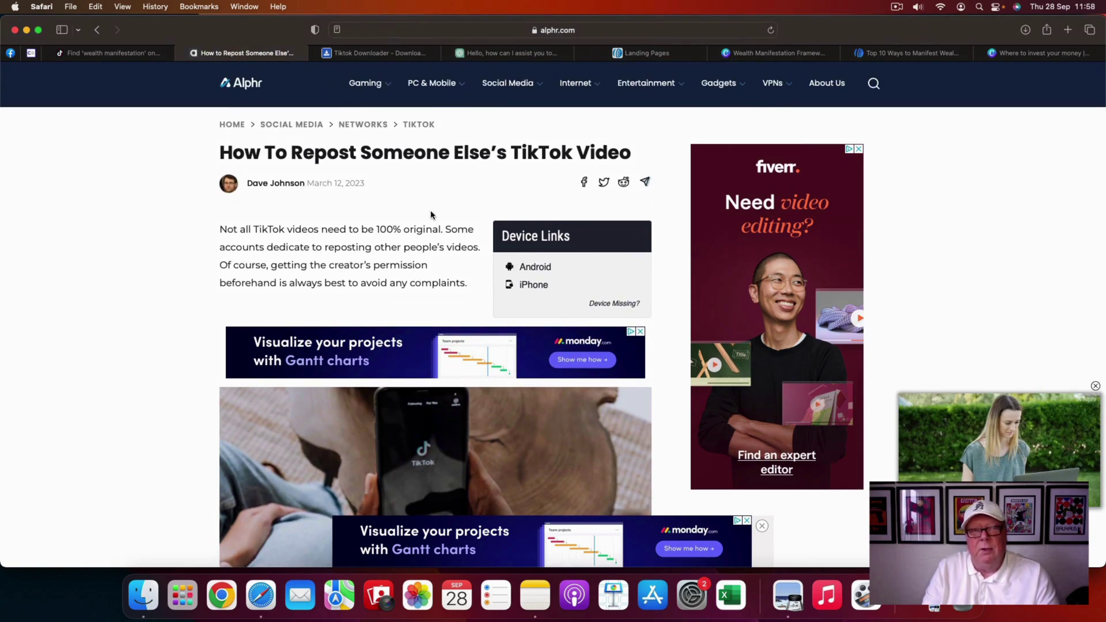
{"action": "left_click", "coordinate": [355, 54]}
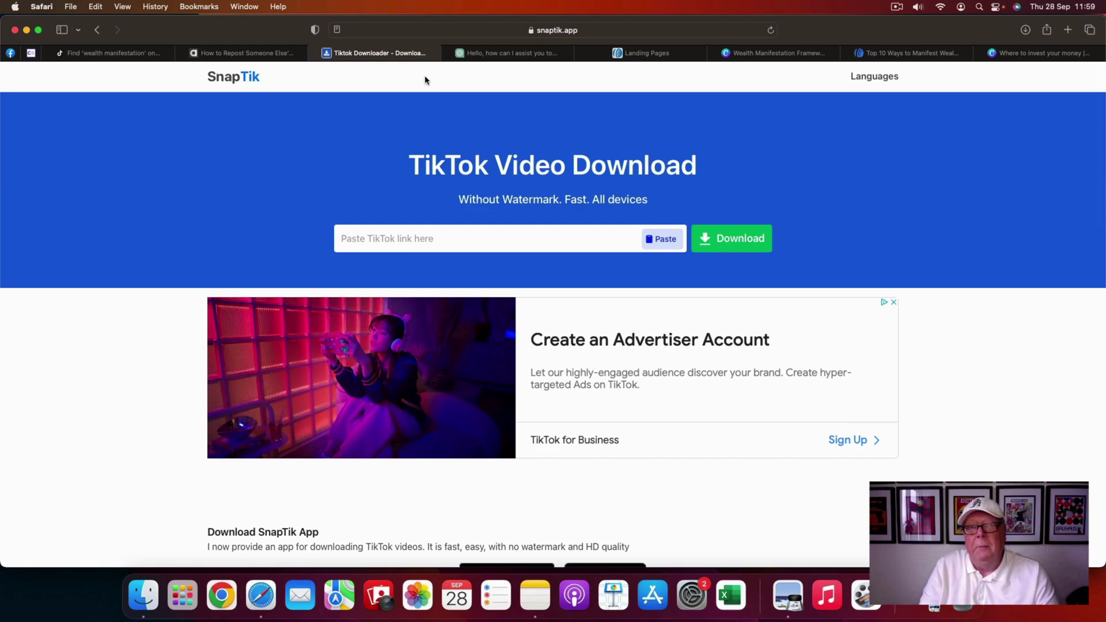
- Switch to the ChatGPT conversation holding the 'Top 10 Ways to Manifest Wealth' report
{"action": "left_click", "coordinate": [501, 54]}
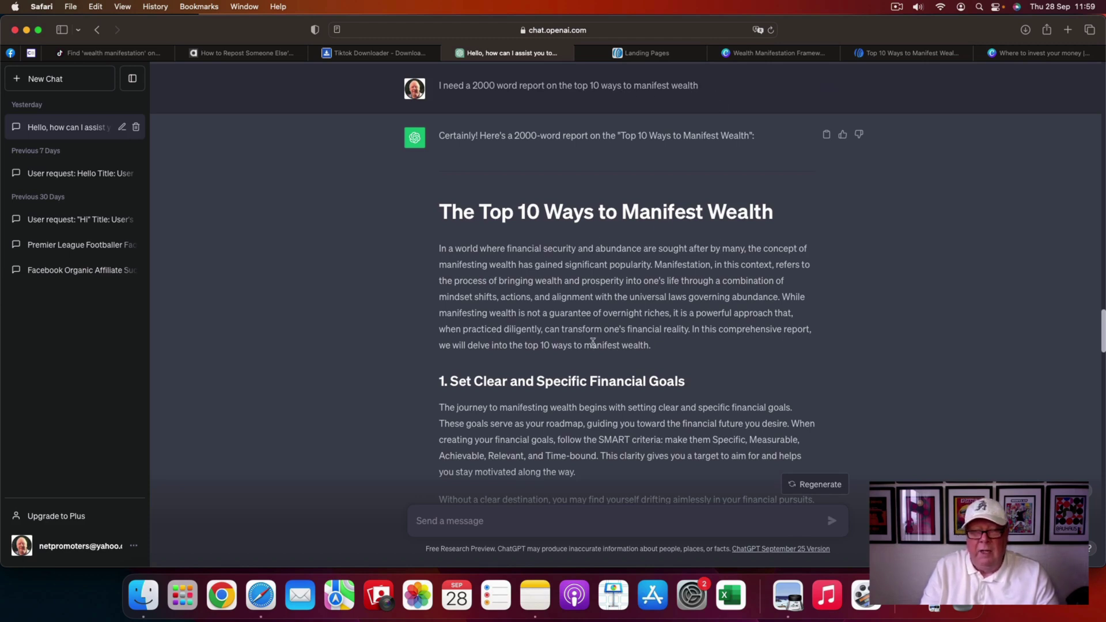
- Scroll through the 2000-word ChatGPT report, glance at the ClickBank offers, then return to the report
{"action": "scroll", "coordinate": [945, 363], "scroll_direction": "down", "scroll_amount": 10}
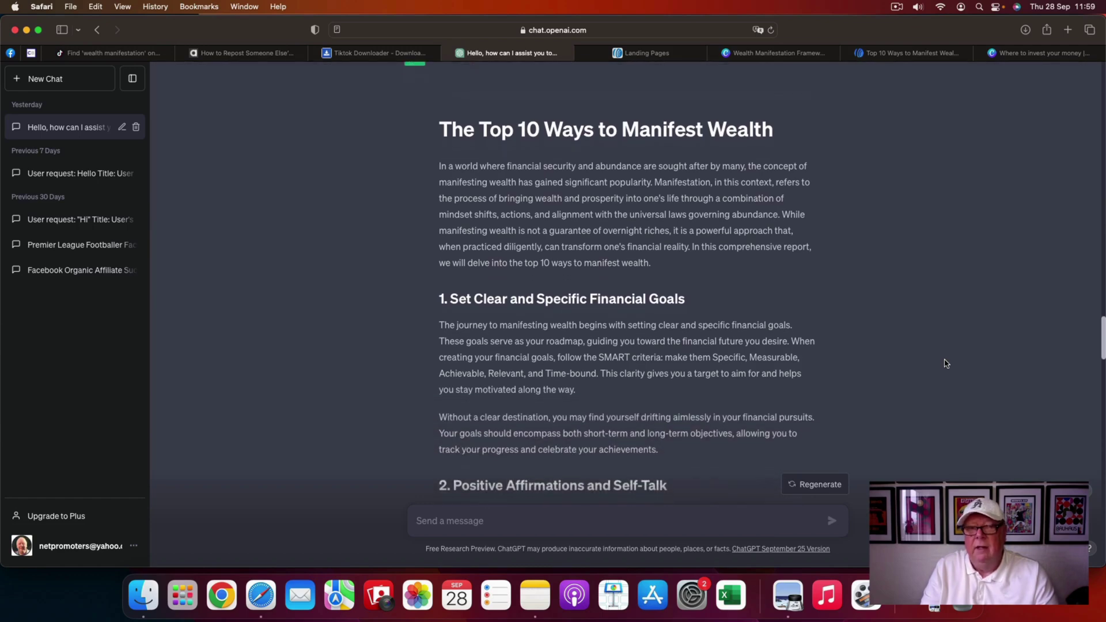
{"action": "scroll", "coordinate": [945, 363], "scroll_direction": "down", "scroll_amount": 1}
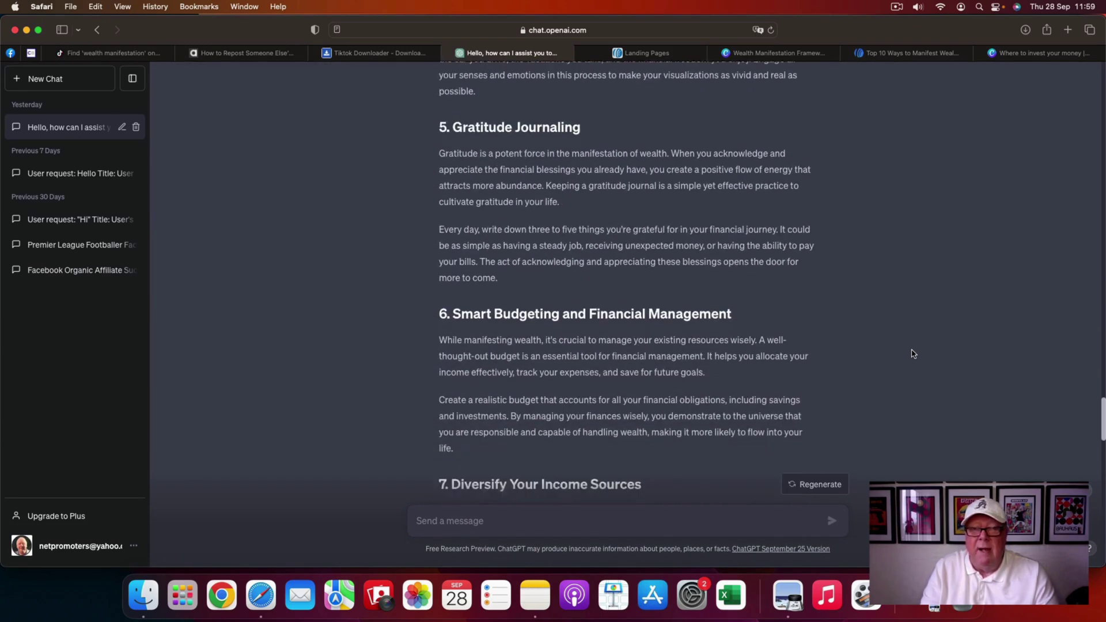
{"action": "scroll", "coordinate": [912, 354], "scroll_direction": "up", "scroll_amount": 7}
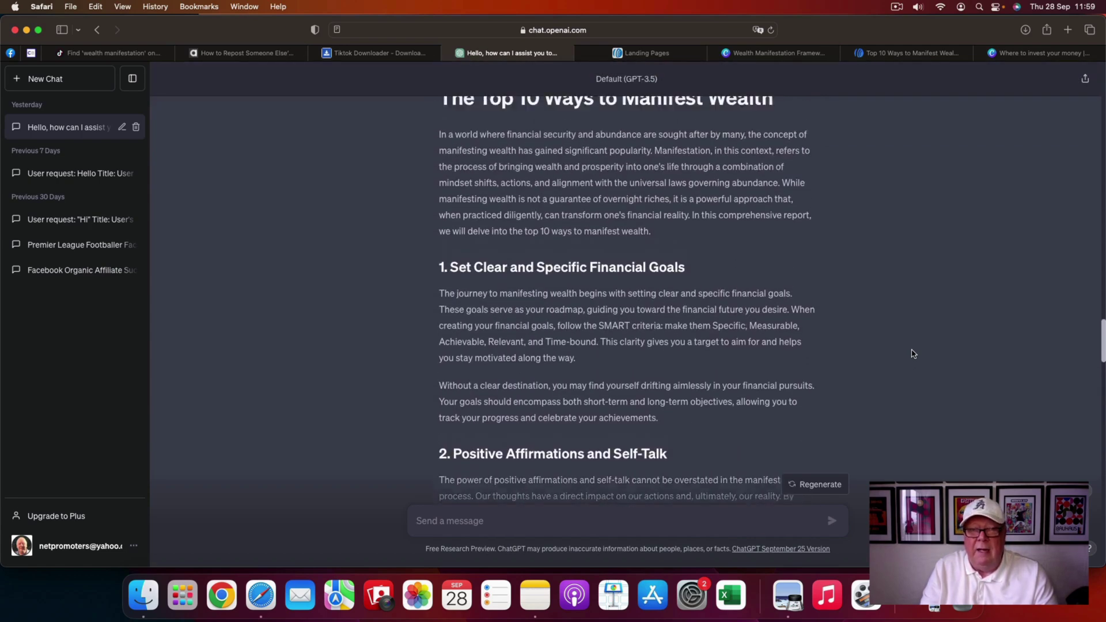
{"action": "scroll", "coordinate": [912, 354], "scroll_direction": "up", "scroll_amount": 2}
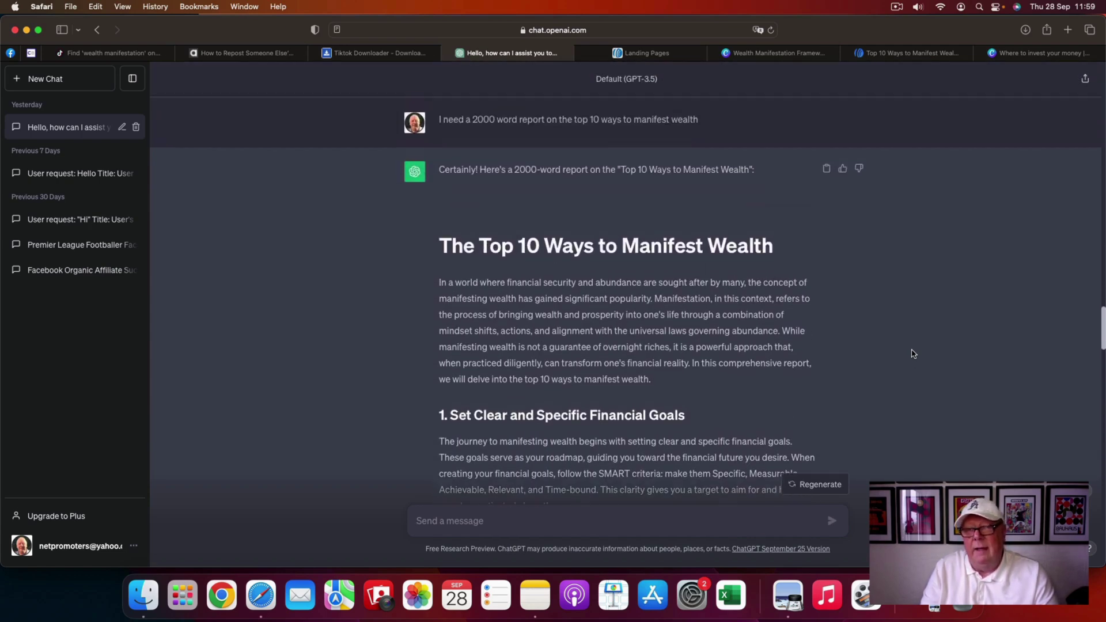
{"action": "scroll", "coordinate": [912, 353], "scroll_direction": "down", "scroll_amount": 5}
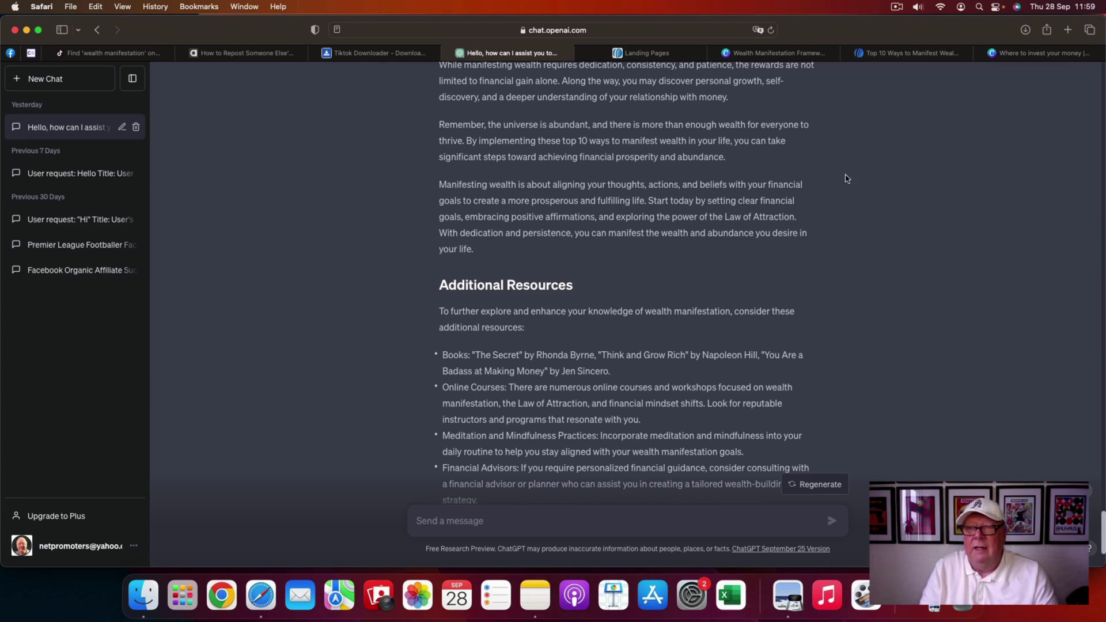
{"action": "left_click", "coordinate": [31, 54]}
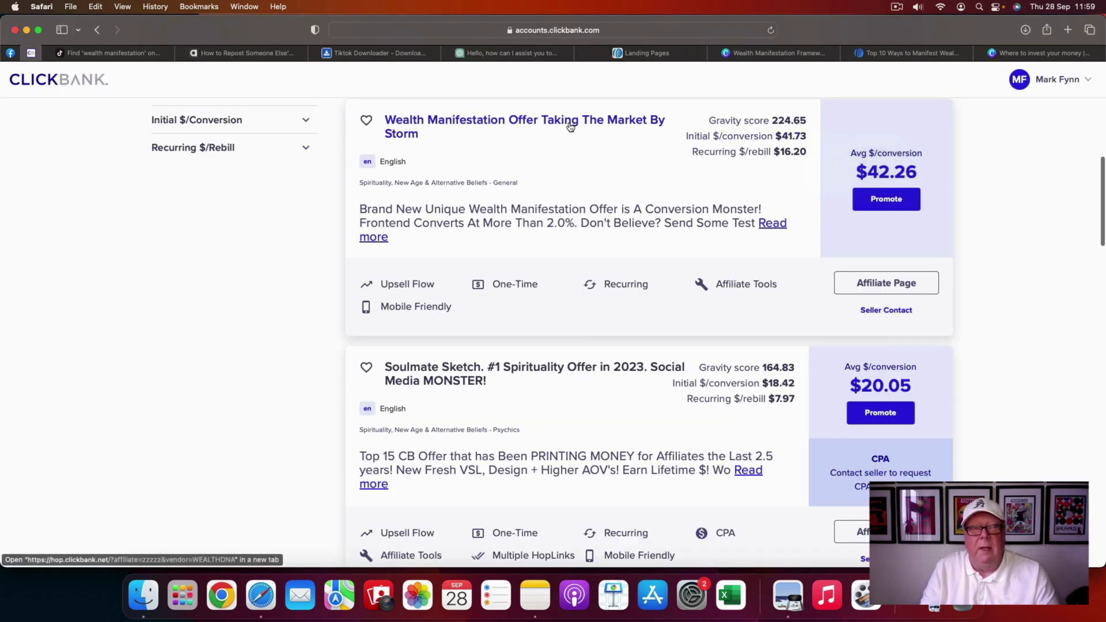
{"action": "left_click", "coordinate": [507, 53]}
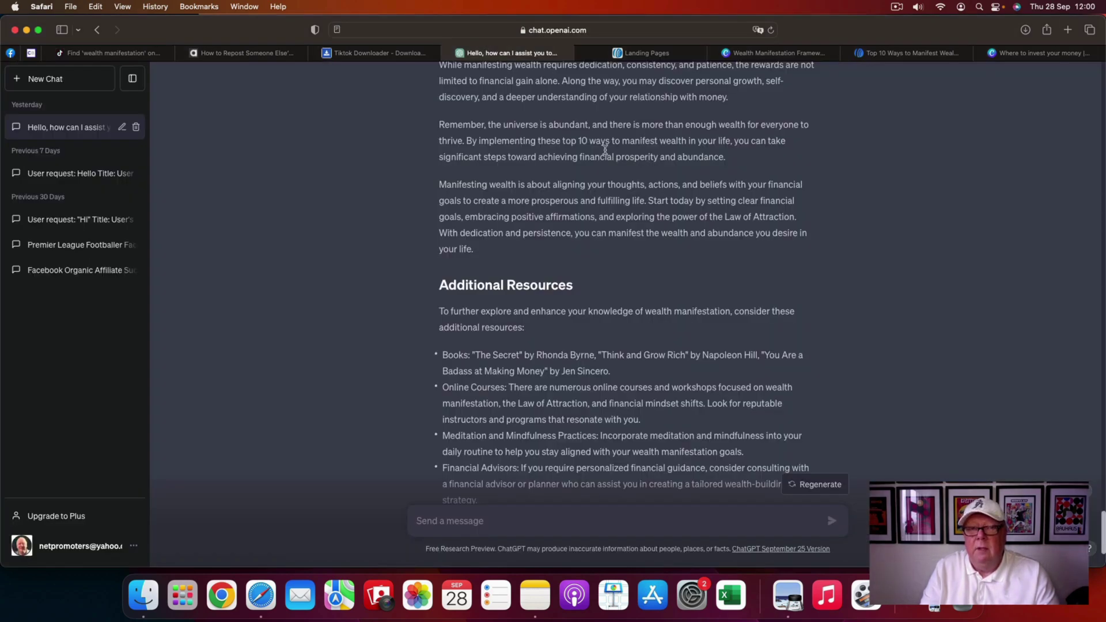
- Scroll up to the report's 'Top 10 Ways to Manifest Wealth' title, then back down
{"action": "scroll", "coordinate": [668, 216], "scroll_direction": "up", "scroll_amount": 3}
{"action": "scroll", "coordinate": [668, 217], "scroll_direction": "up", "scroll_amount": 15}
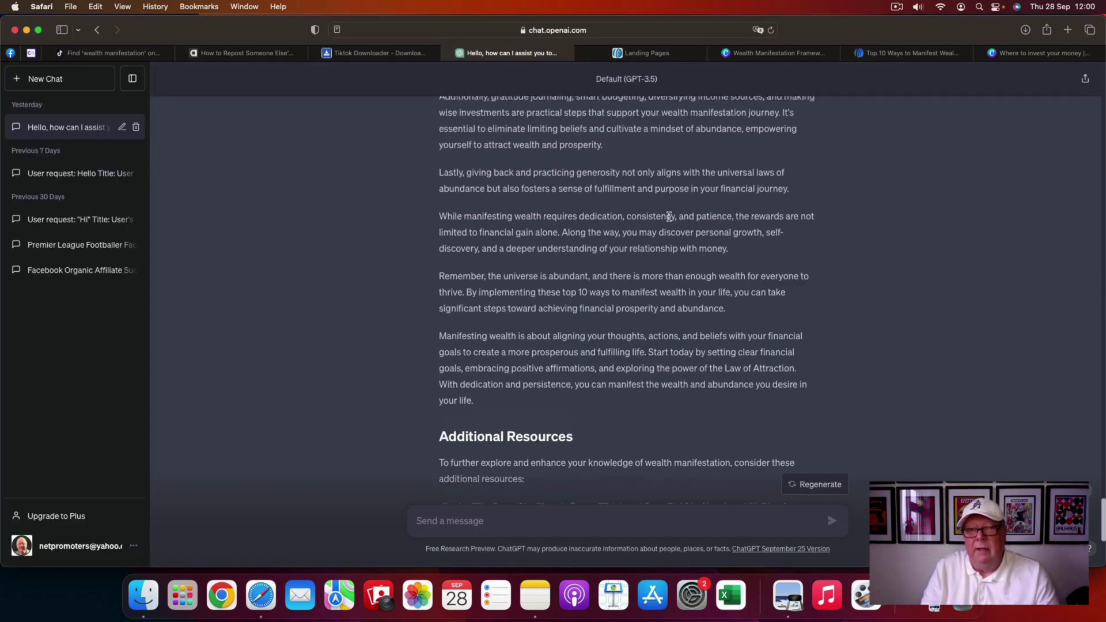
{"action": "scroll", "coordinate": [668, 217], "scroll_direction": "up", "scroll_amount": 10}
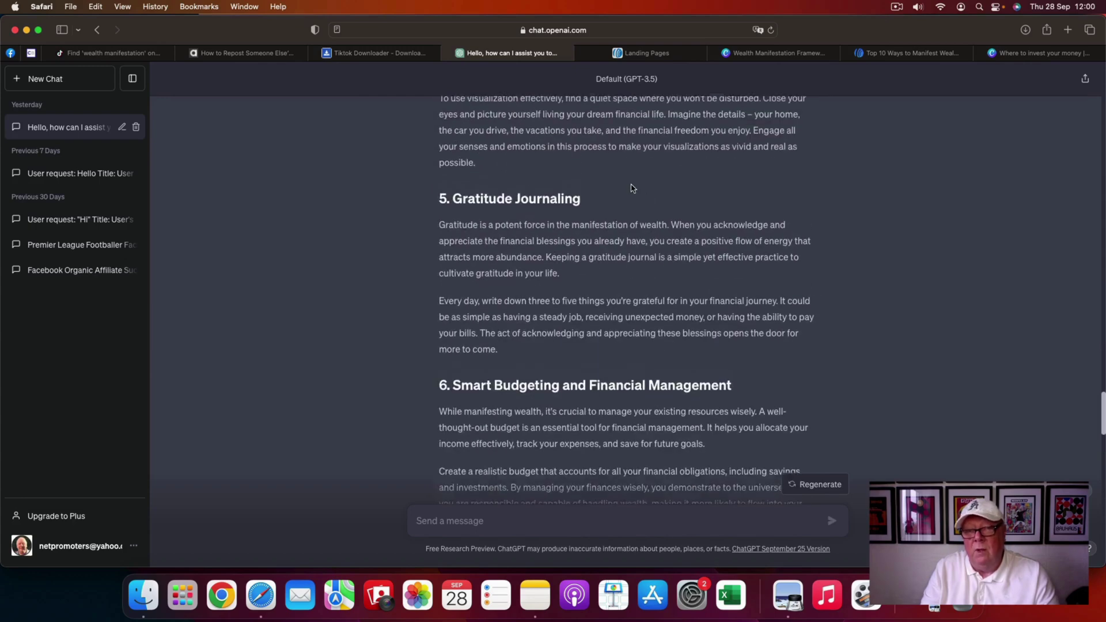
{"action": "scroll", "coordinate": [602, 240], "scroll_direction": "up", "scroll_amount": 12}
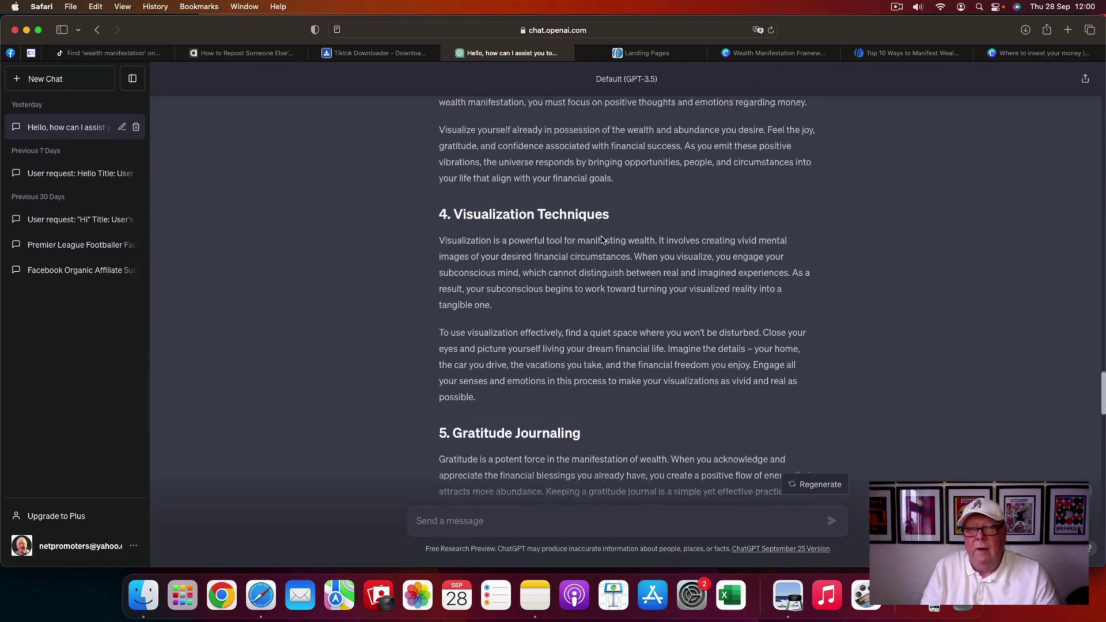
{"action": "scroll", "coordinate": [601, 240], "scroll_direction": "up", "scroll_amount": 10}
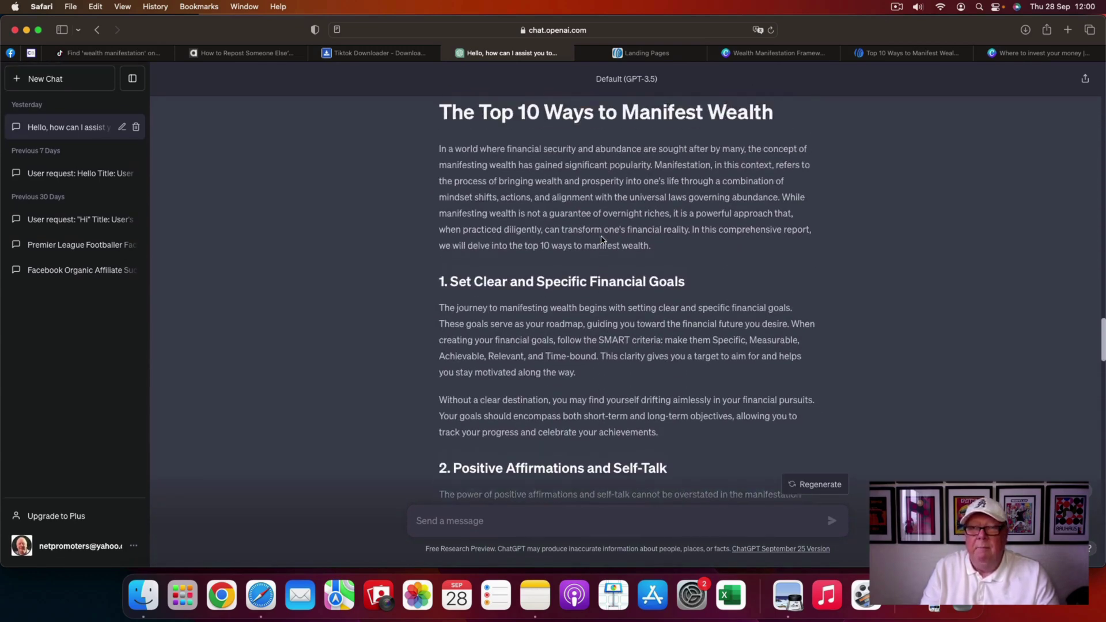
{"action": "scroll", "coordinate": [602, 240], "scroll_direction": "down", "scroll_amount": 3}
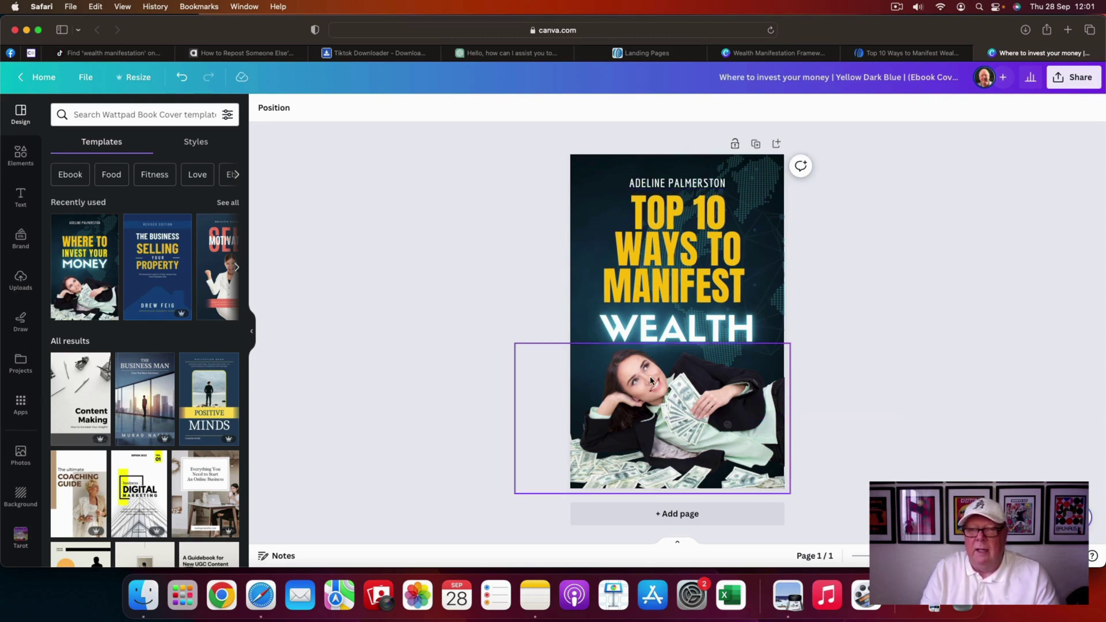
- Switch from the Canva cover to AWeber's Landing Pages list
{"action": "left_click", "coordinate": [639, 53]}
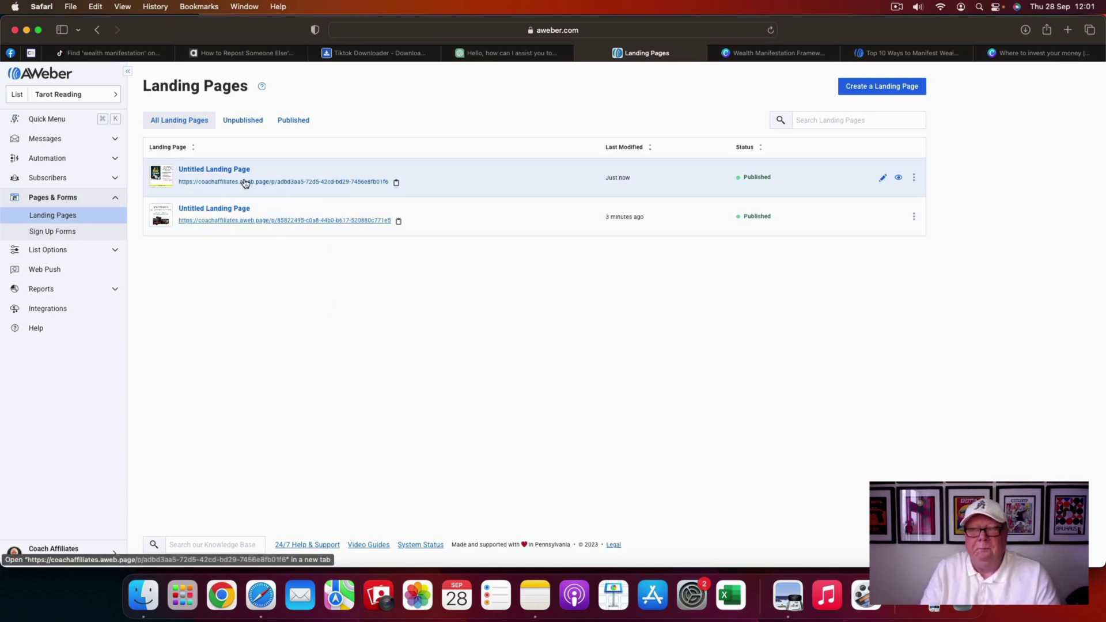
- Open the first published landing page and submit the form with a test name and e-mail address
{"action": "left_click", "coordinate": [245, 182]}
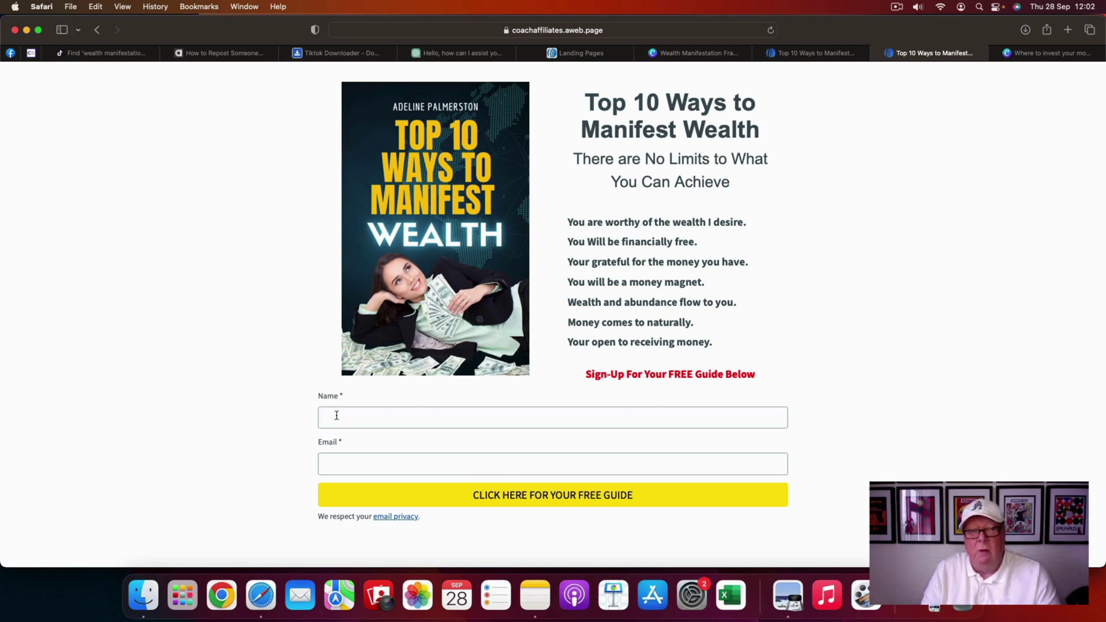
{"action": "left_click", "coordinate": [383, 419]}
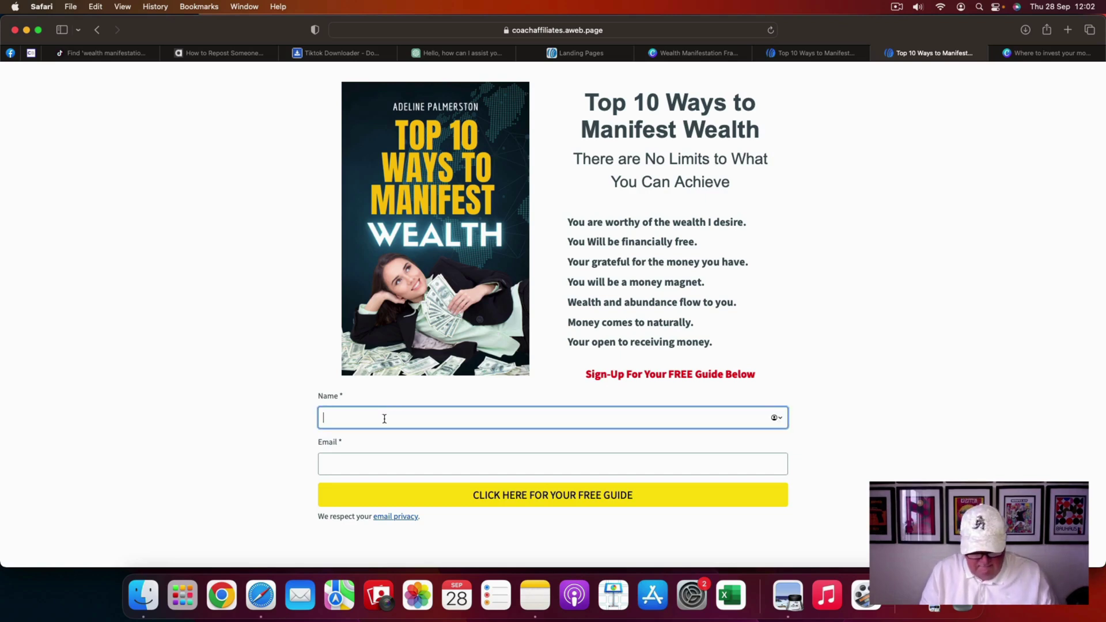
{"action": "type", "text": "Mark"}
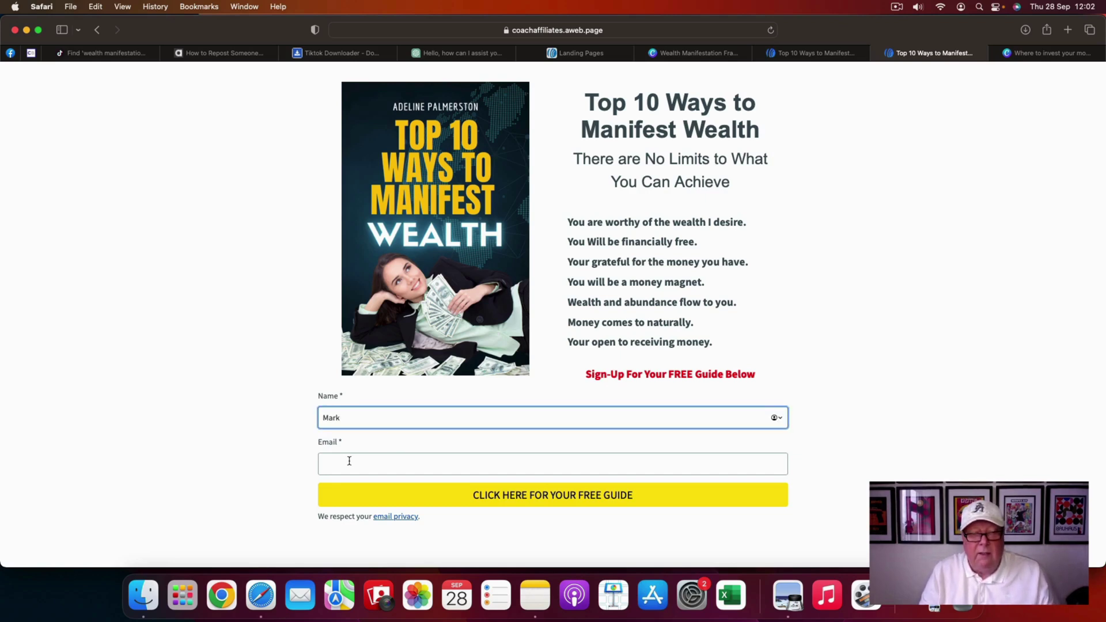
{"action": "left_click", "coordinate": [341, 464]}
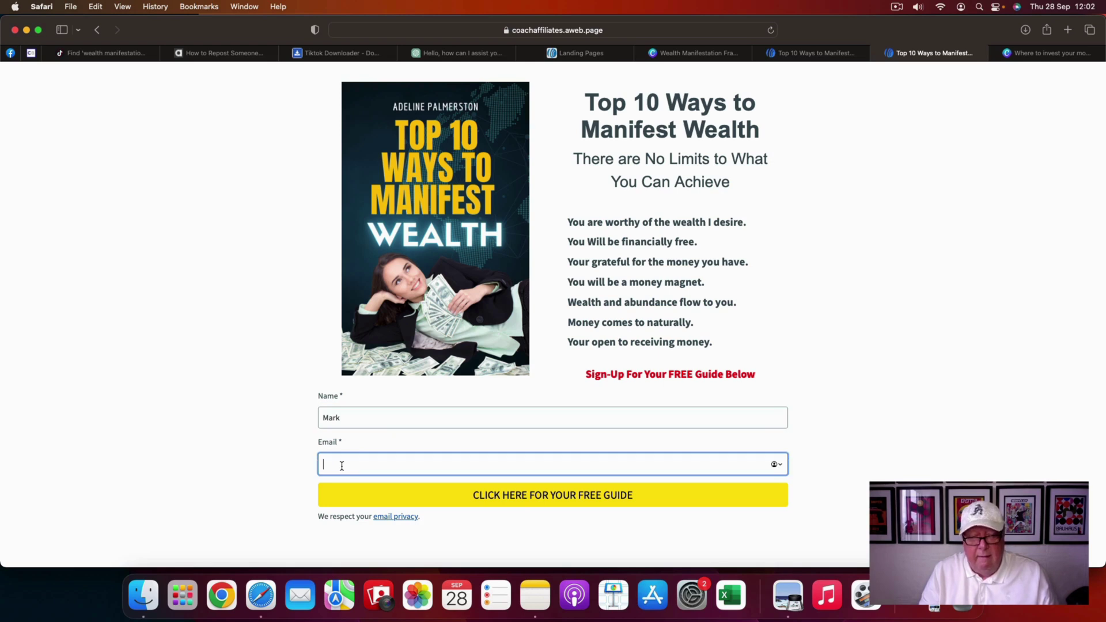
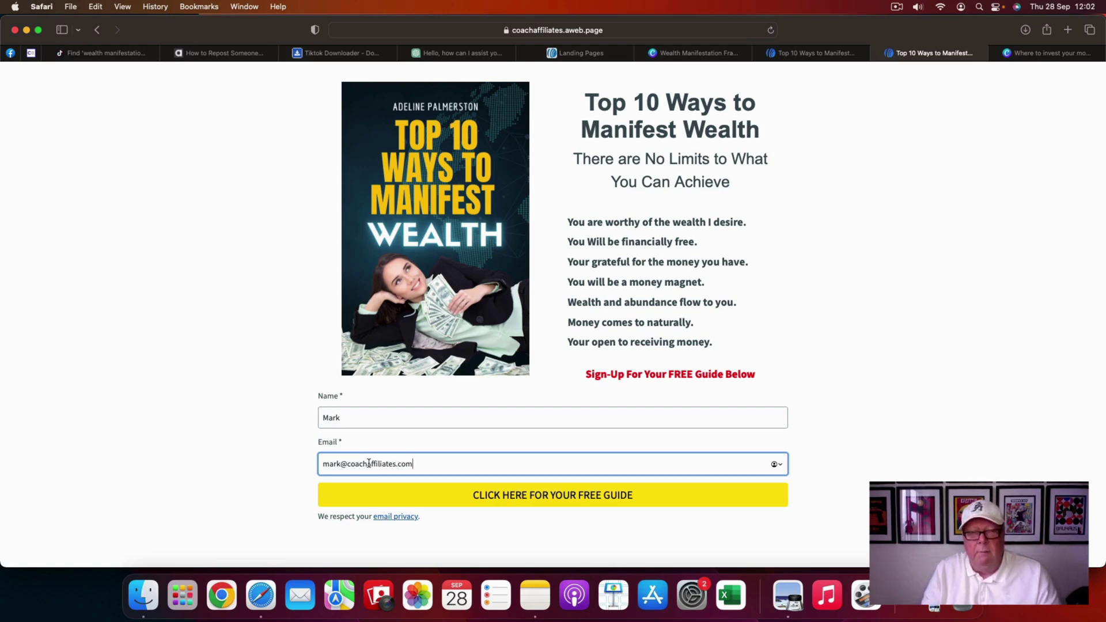
{"action": "left_click", "coordinate": [546, 501]}
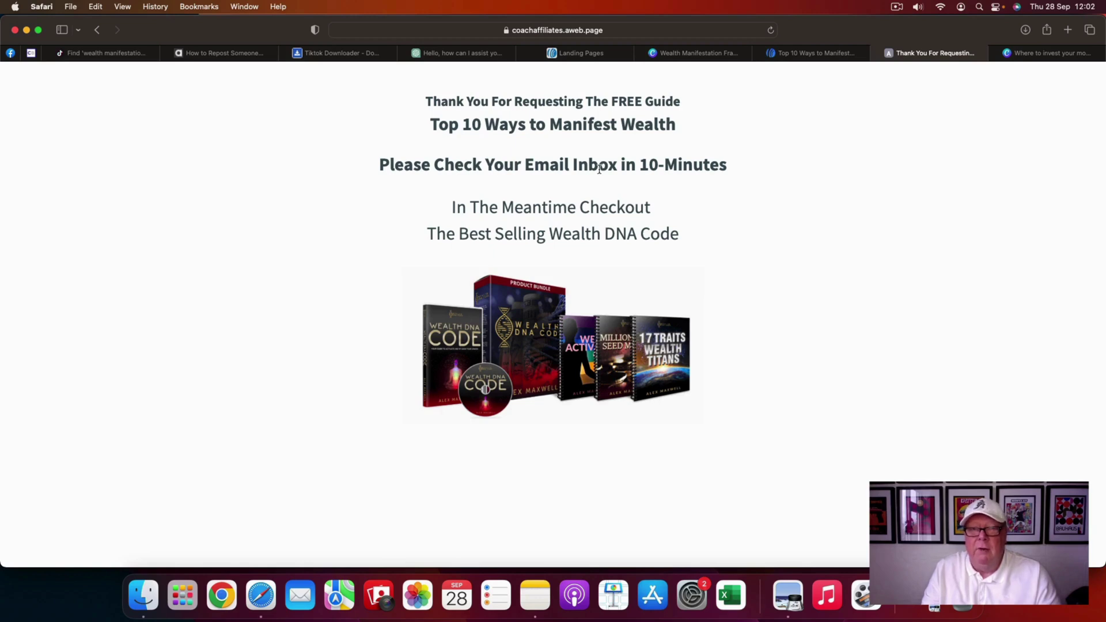
- Highlight and deselect the 10-Minutes heading, then open the Wealth DNA Code product link
{"action": "left_click_drag", "start_coordinate": [729, 168], "coordinate": [639, 167]}
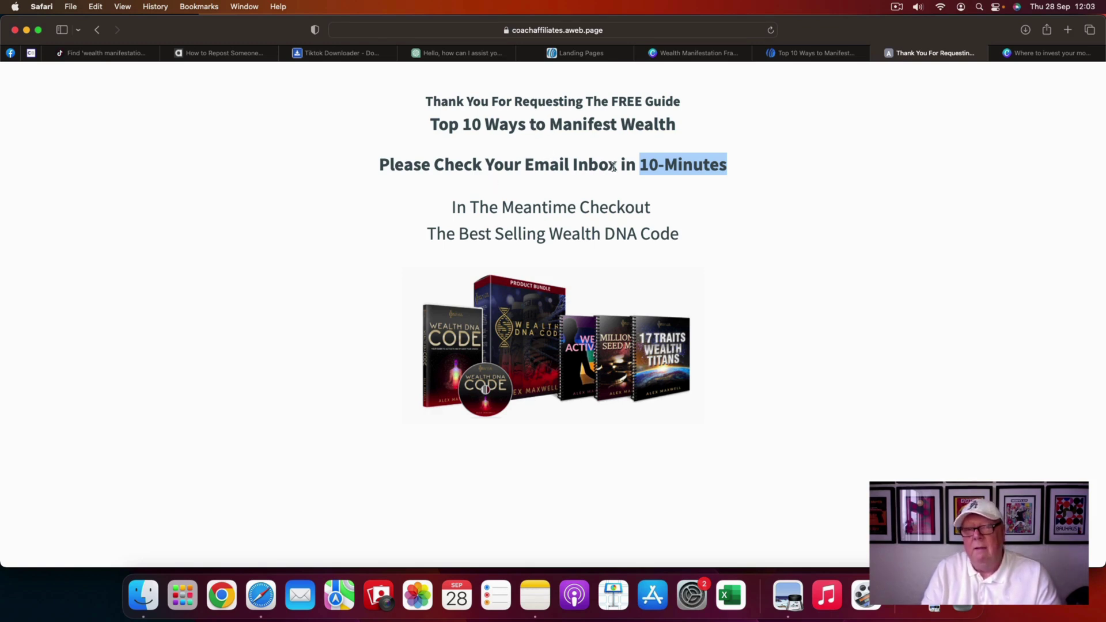
{"action": "left_click", "coordinate": [723, 163]}
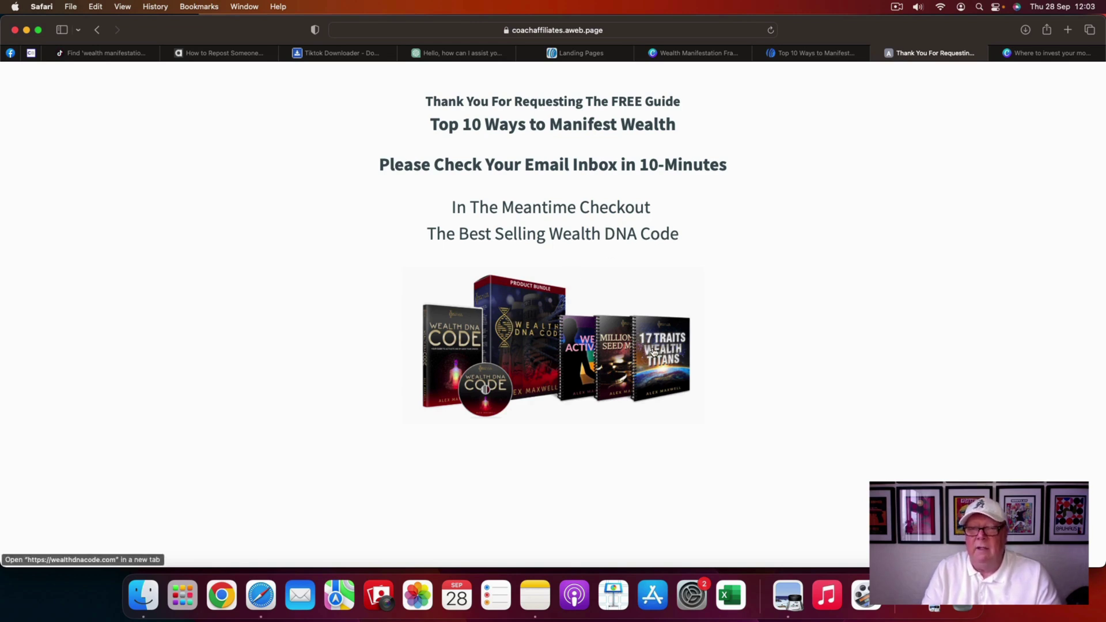
{"action": "left_click", "coordinate": [552, 318]}
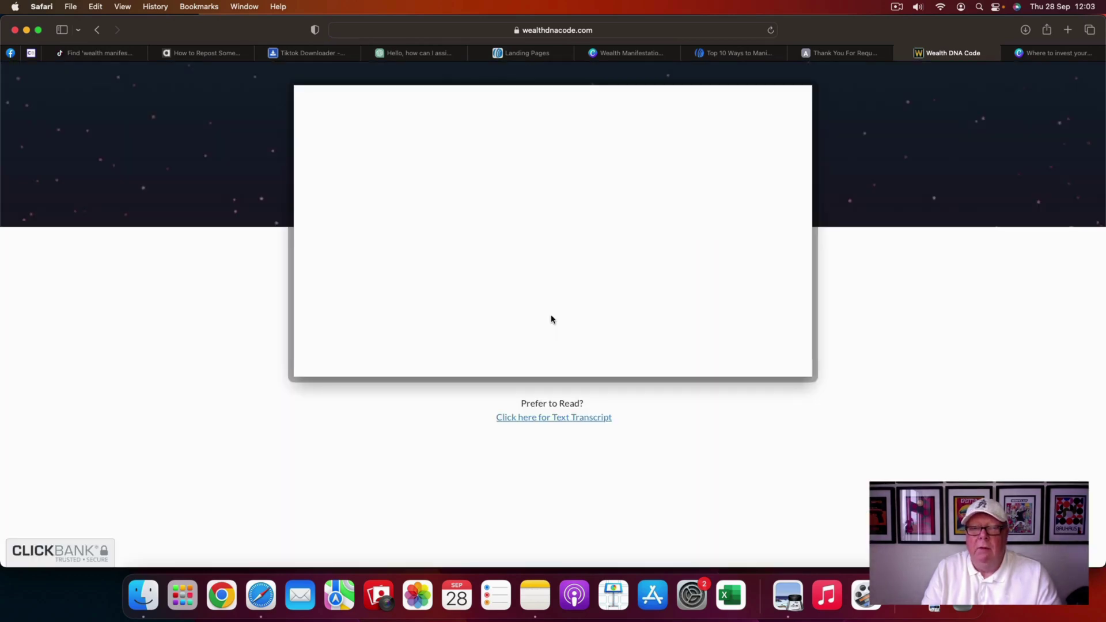
- Let the Wealth DNA Code video play, then restore Wealth Manifestation Framework.png from the Dock
{"action": "mouse_move", "coordinate": [539, 221]}
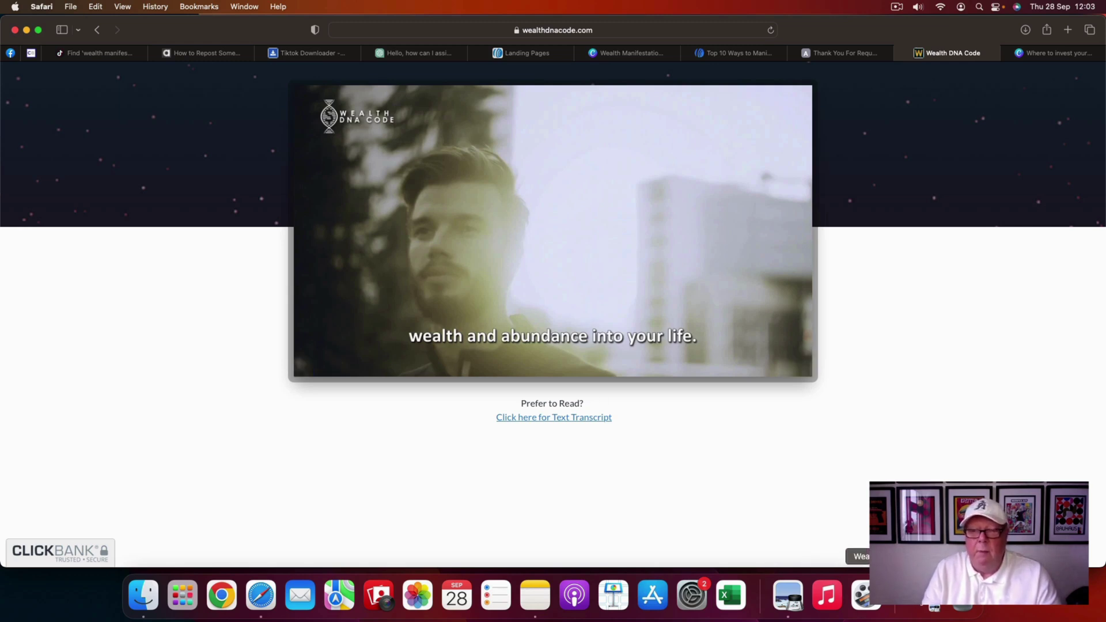
{"action": "left_click", "coordinate": [933, 609]}
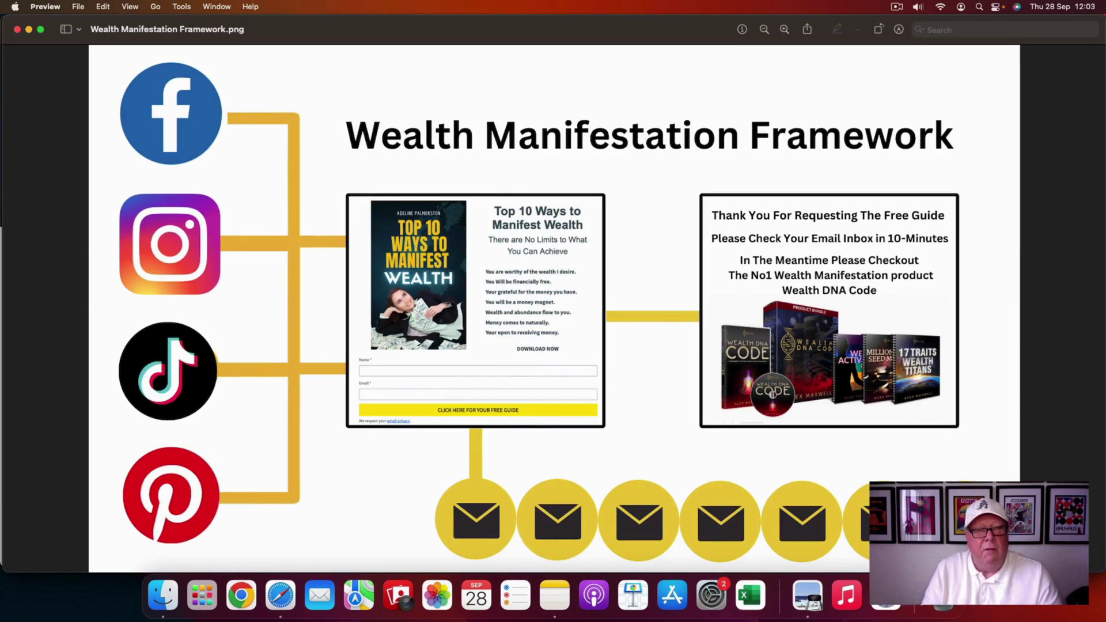